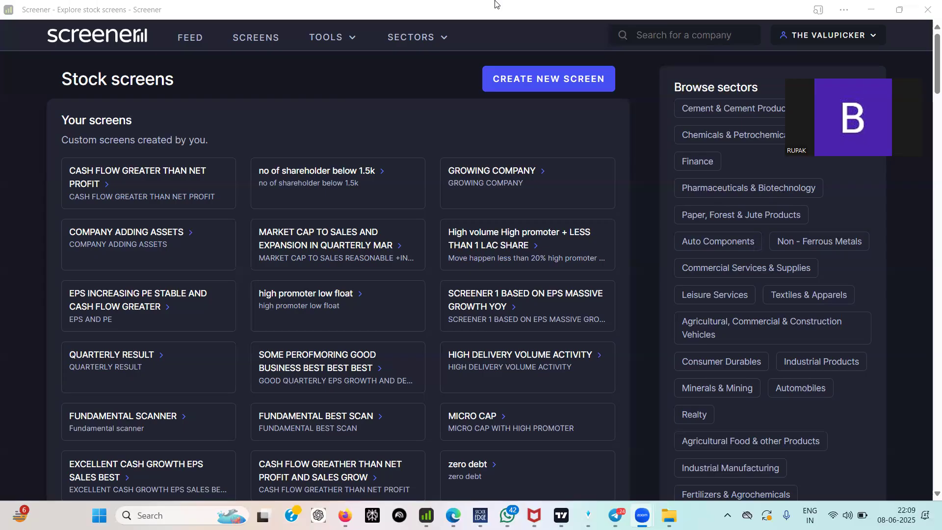
# Step: Enter NUCLEAR POWER in the company search box, correcting its ending
pyautogui.press('/')
pyautogui.write('N')
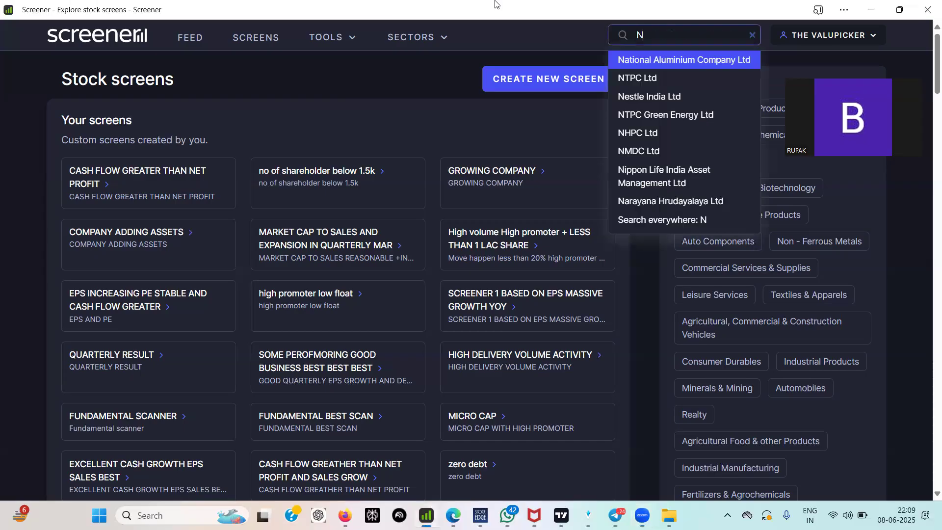
pyautogui.write('UCLEAR ')
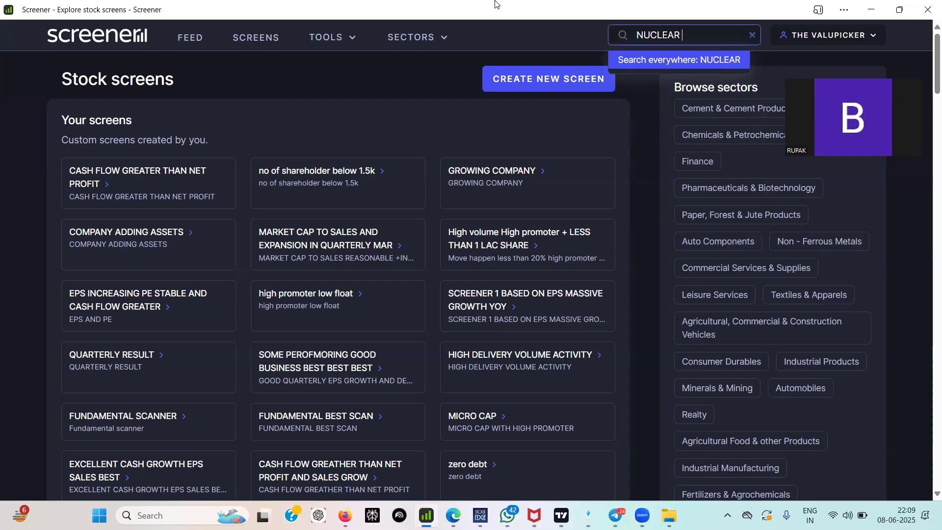
pyautogui.write('POWER')
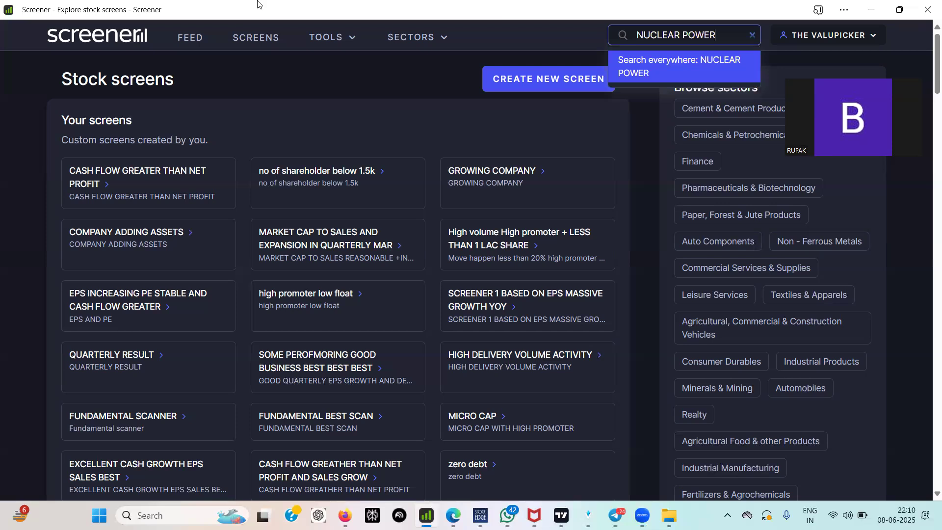
pyautogui.click(647, 14)
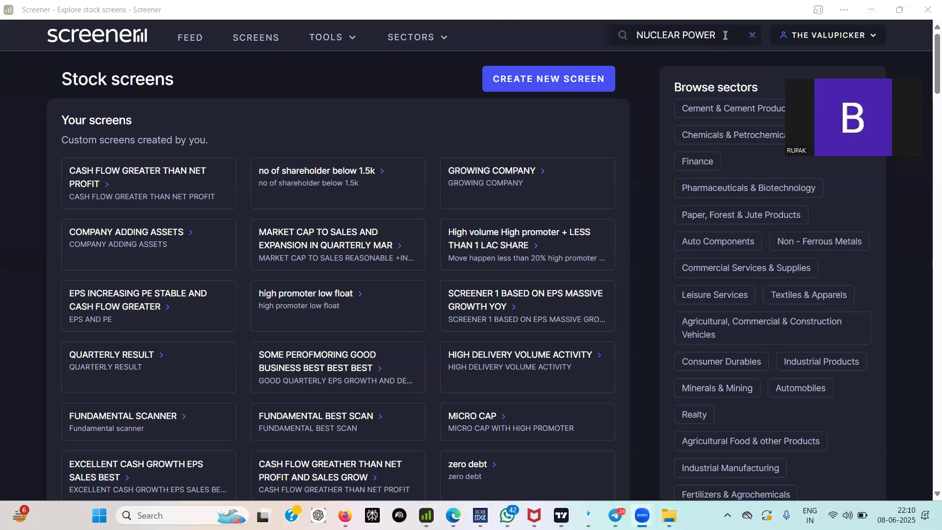
pyautogui.click(724, 36)
pyautogui.press('BackSpace')
pyautogui.press('BackSpace')
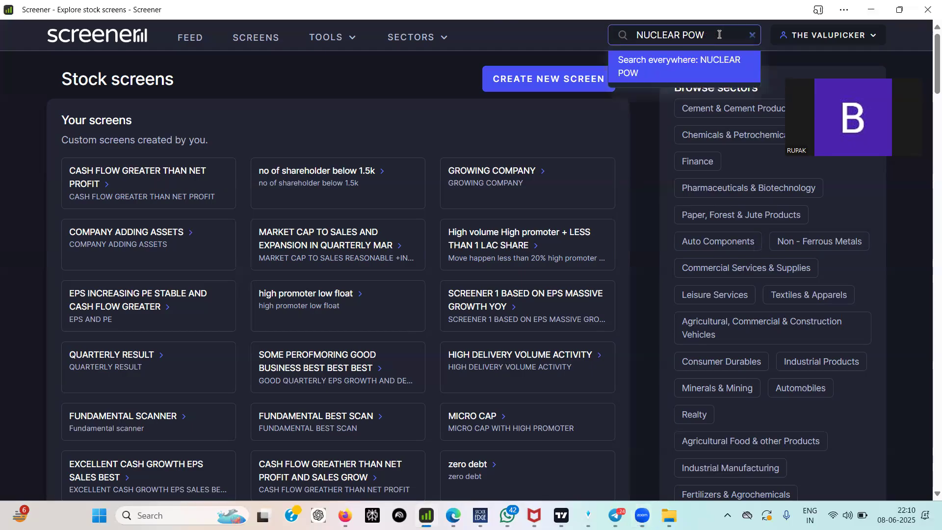
pyautogui.write('E')
pyautogui.write('R')
# Step: Search everywhere for NUCLEAR POWER as an exact phrase, filtered to Concalls (534 results)
pyautogui.click(729, 63)
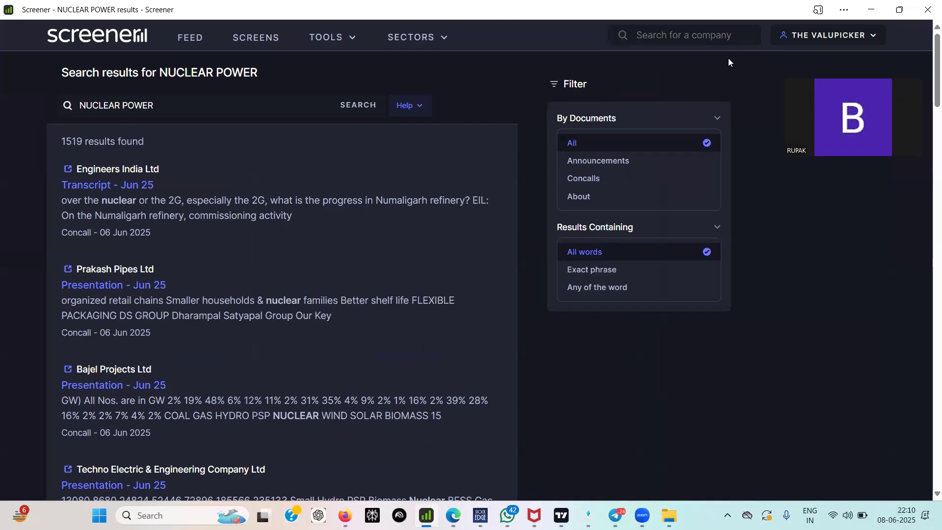
pyautogui.click(606, 277)
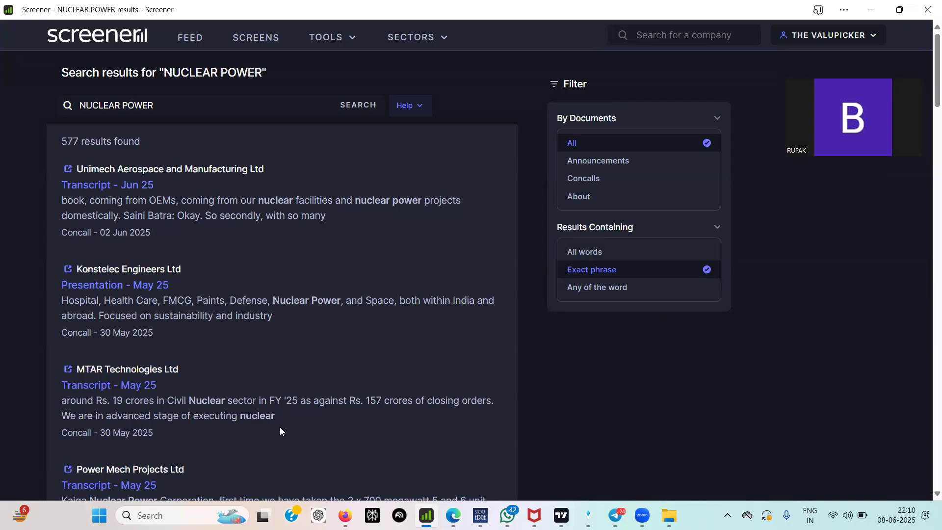
pyautogui.click(604, 181)
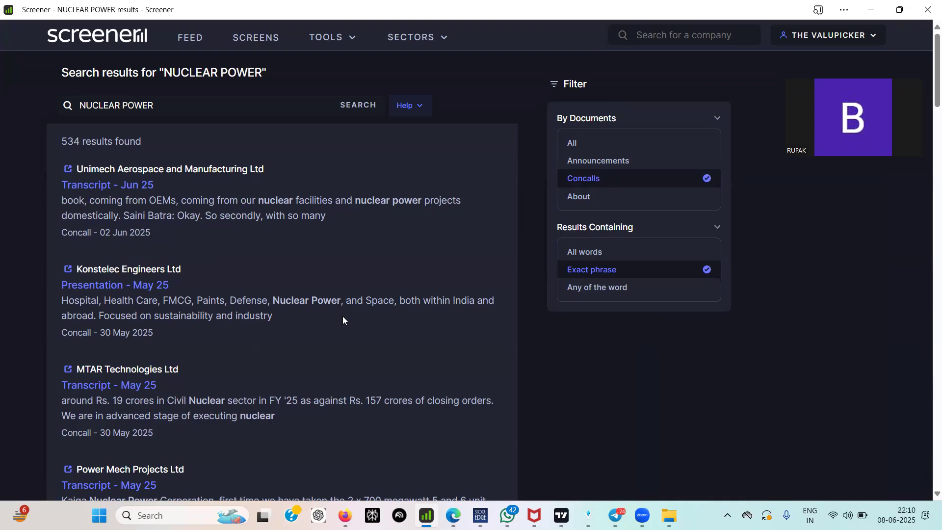
# Step: Switch the document filter to Announcements, leaving 16 results
pyautogui.click(565, 163)
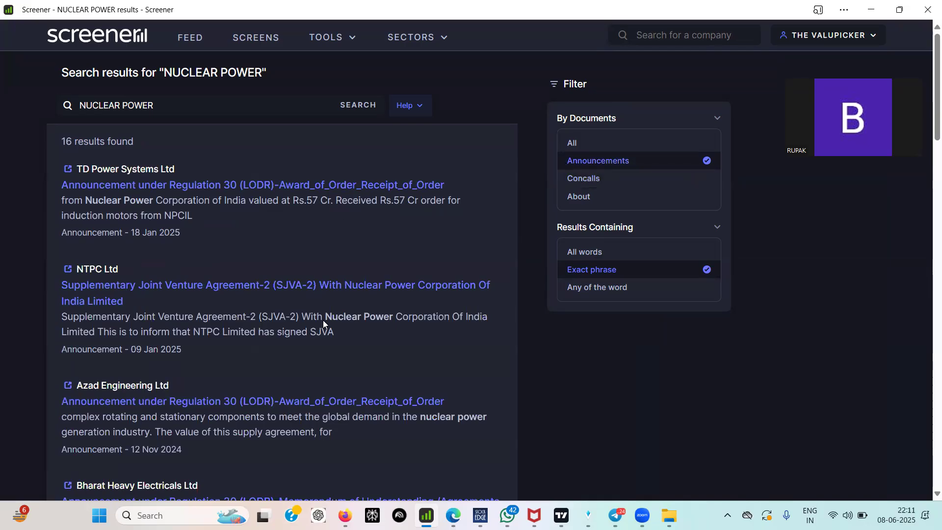
pyautogui.scroll(-1, 323, 320)
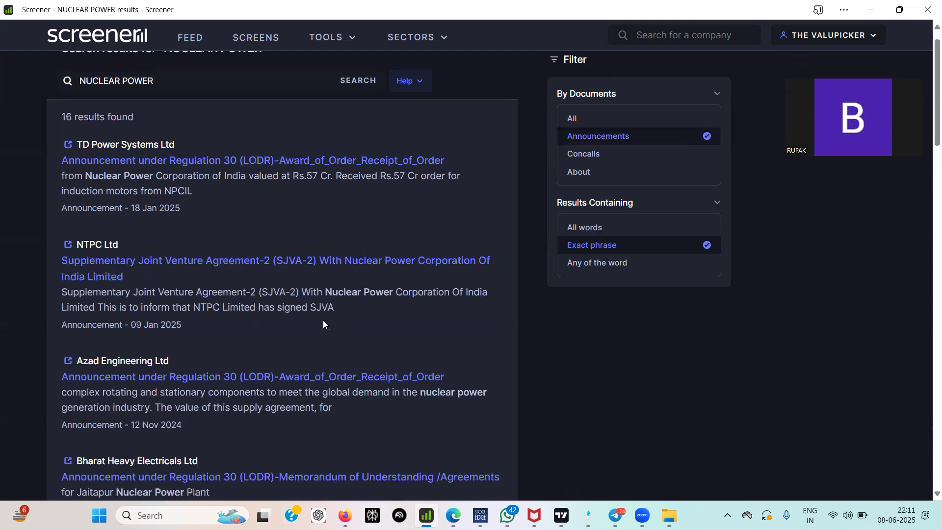
pyautogui.scroll(-2, 324, 320)
pyautogui.scroll(-2, 324, 320)
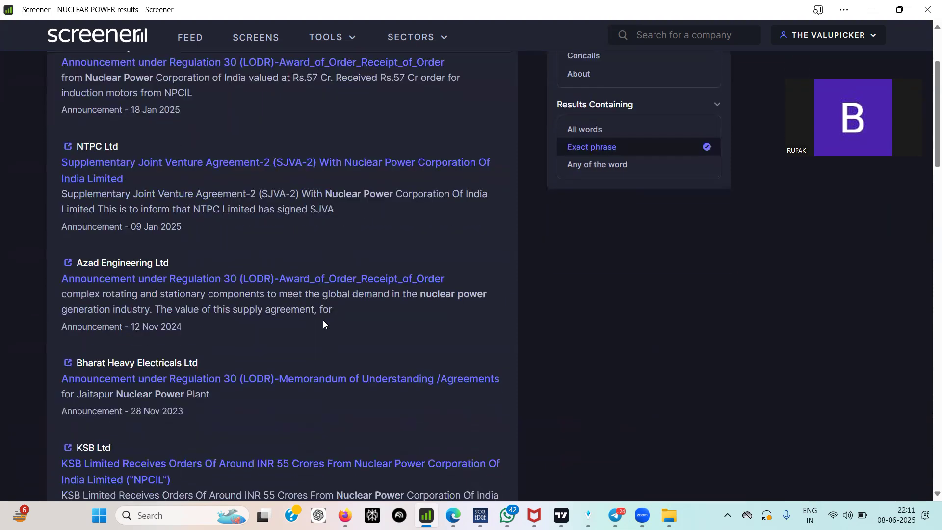
pyautogui.scroll(1, 324, 320)
pyautogui.scroll(1, 324, 320)
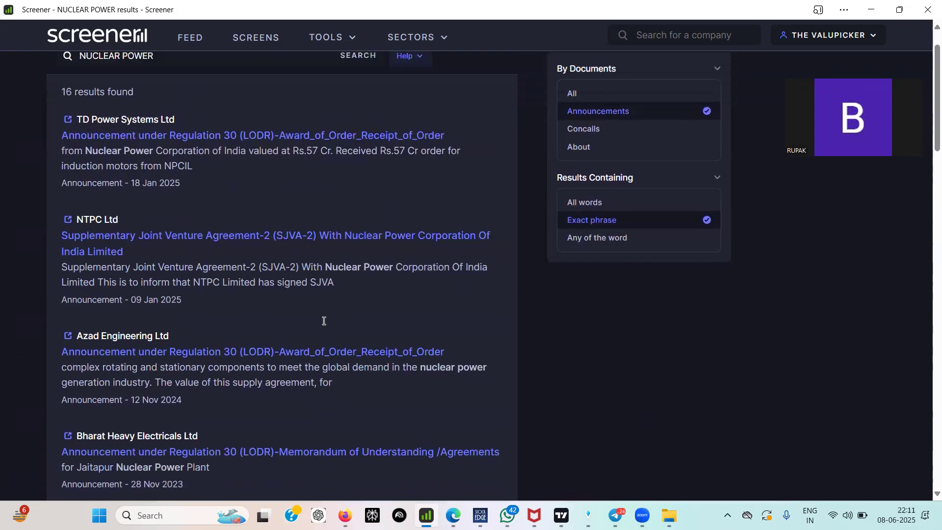
pyautogui.scroll(1, 323, 321)
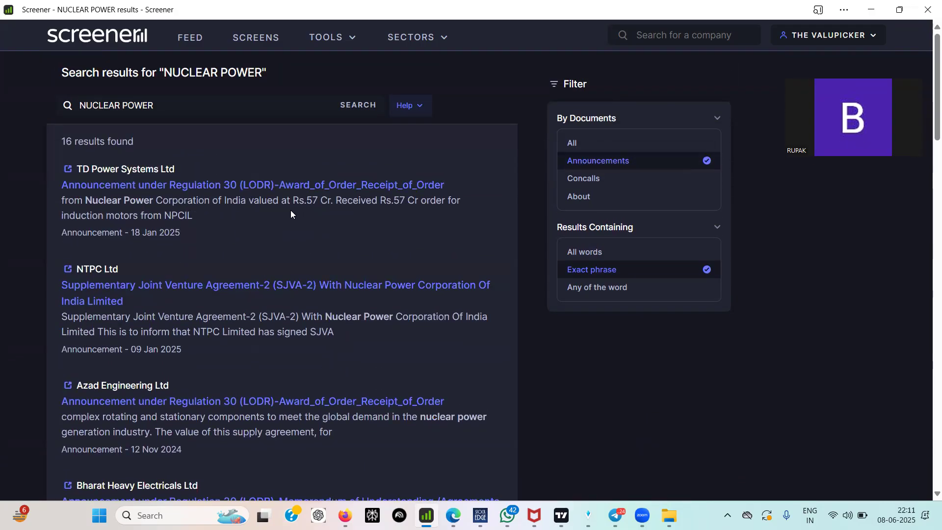
# Step: Switch the document filter from Concalls to About, showing 27 company results
pyautogui.click(590, 182)
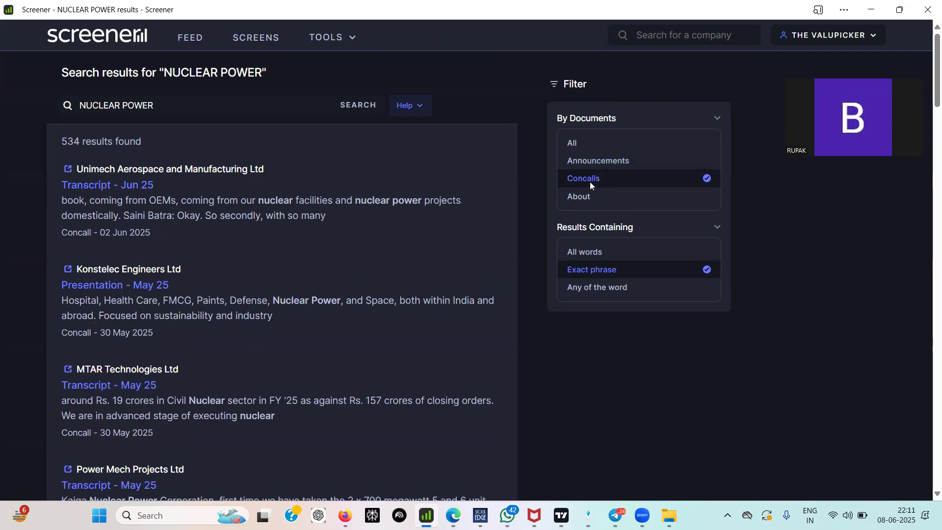
pyautogui.click(587, 197)
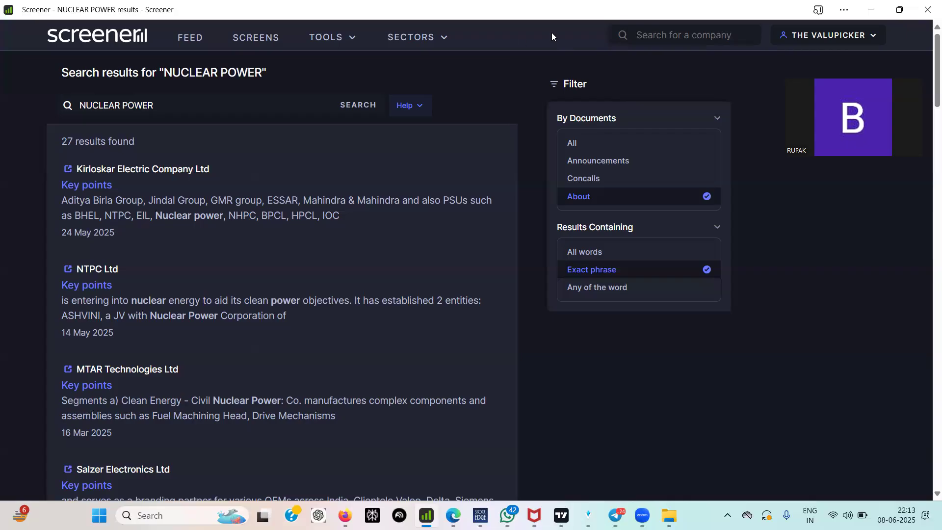
# Step: Search everywhere for PEB, then filter the results to About documents (12 results)
pyautogui.click(640, 35)
pyautogui.write('PEB')
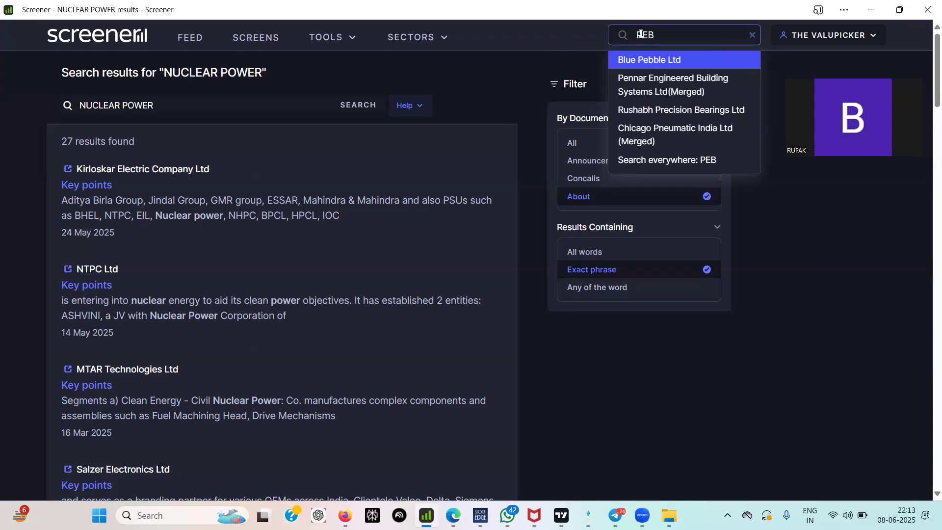
pyautogui.click(667, 160)
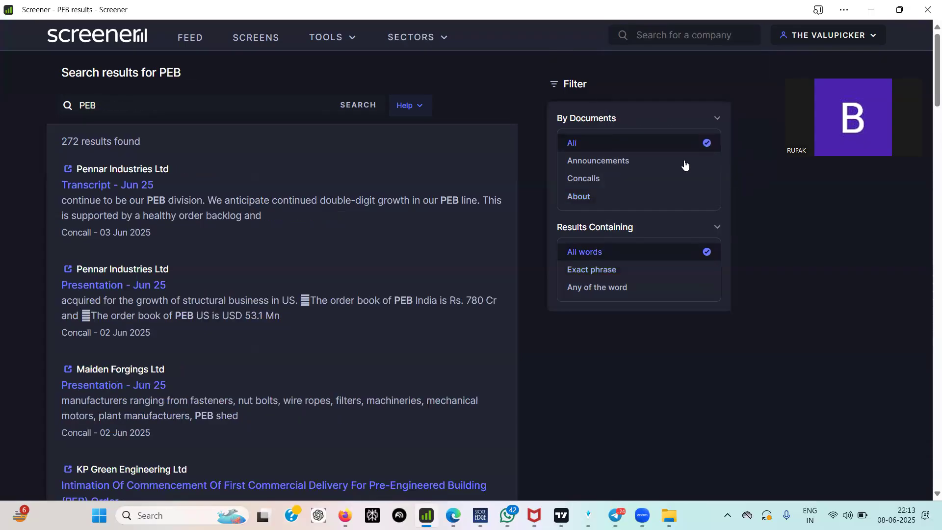
pyautogui.click(591, 179)
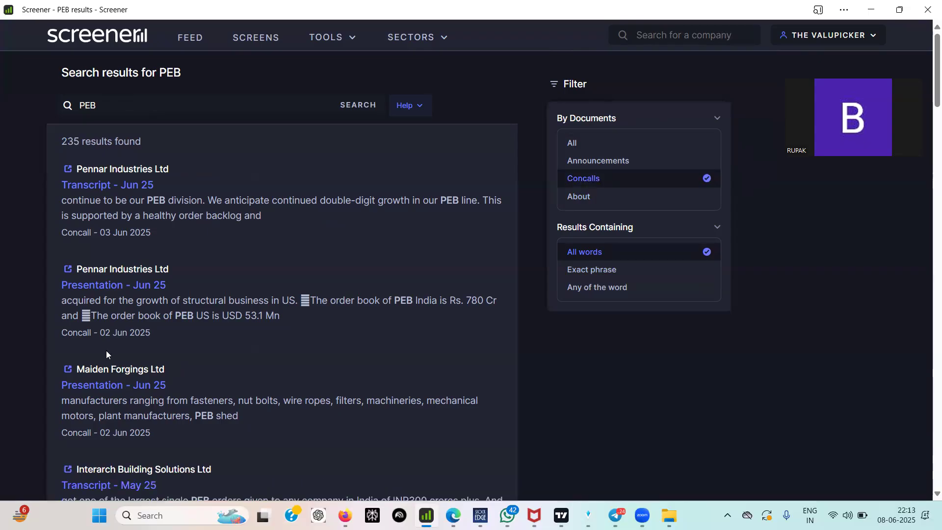
pyautogui.scroll(-1, 218, 362)
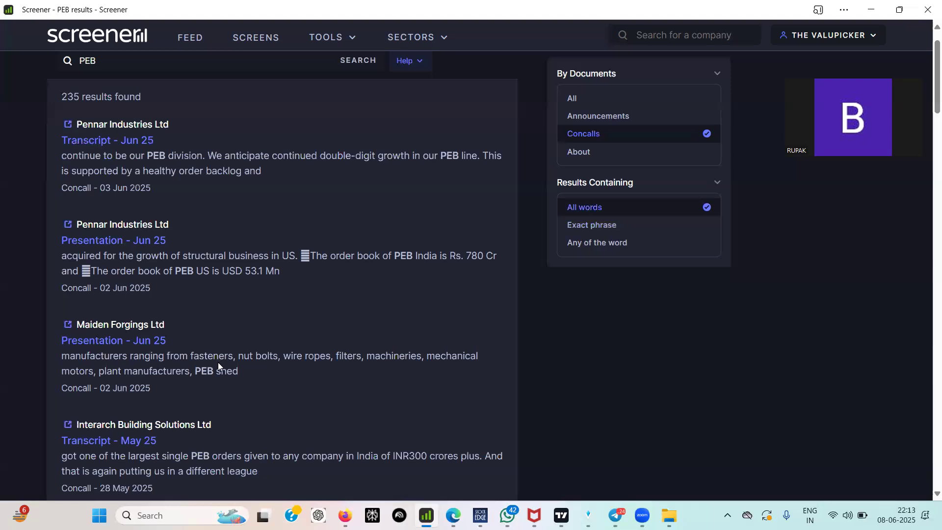
pyautogui.scroll(-2, 218, 362)
pyautogui.scroll(-1, 218, 362)
pyautogui.scroll(-2, 218, 362)
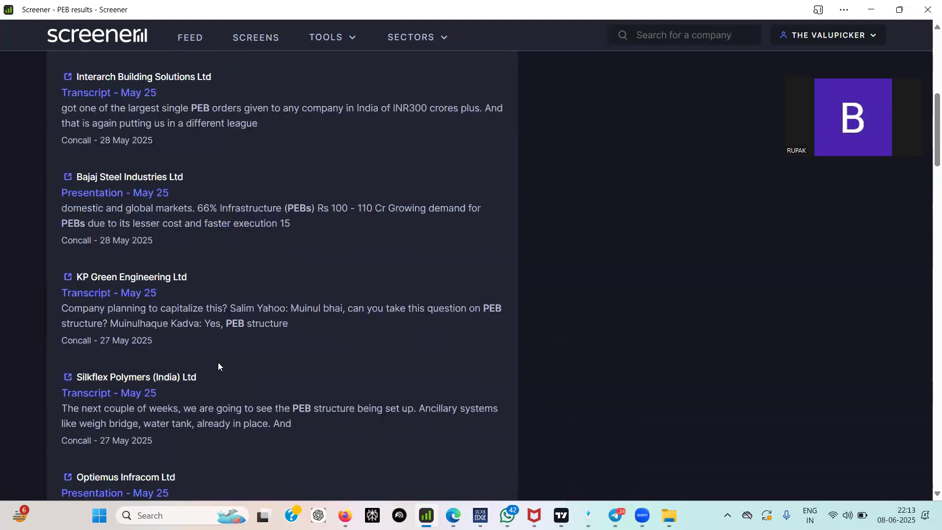
pyautogui.scroll(1, 217, 362)
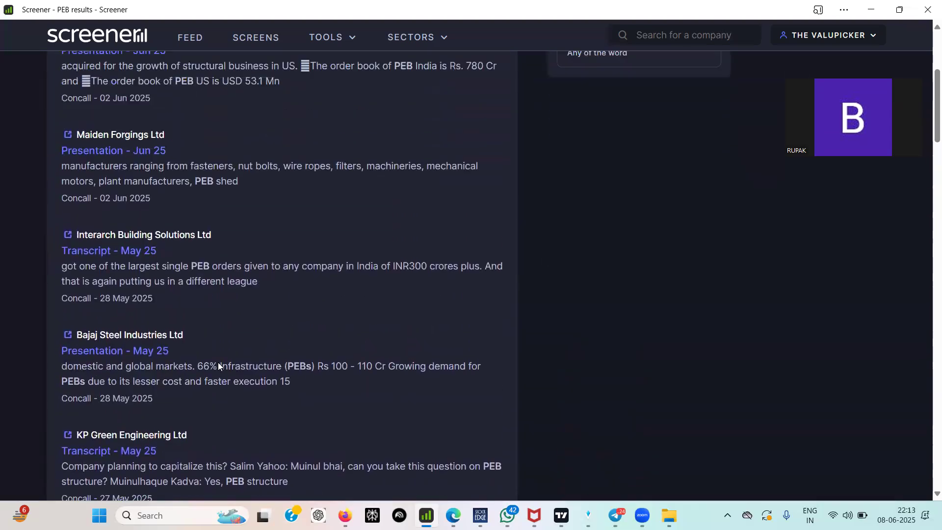
pyautogui.scroll(5, 218, 362)
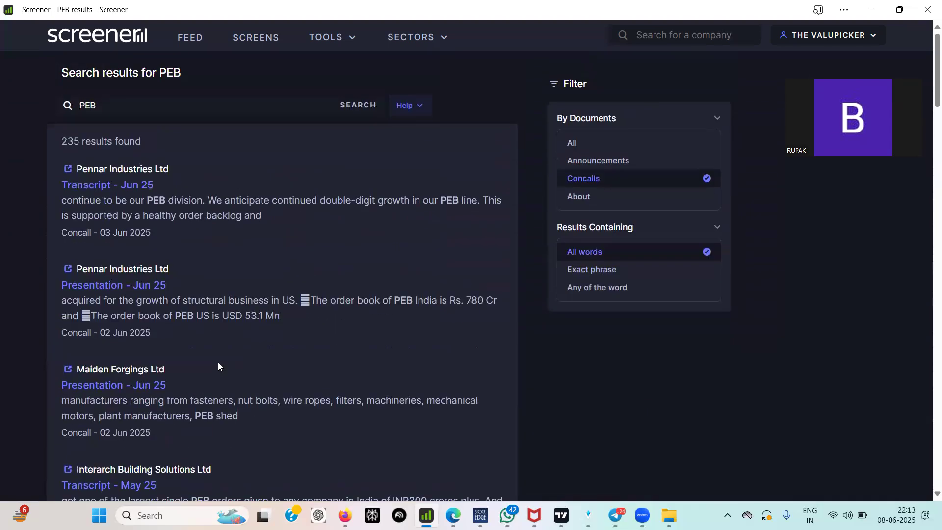
pyautogui.click(581, 197)
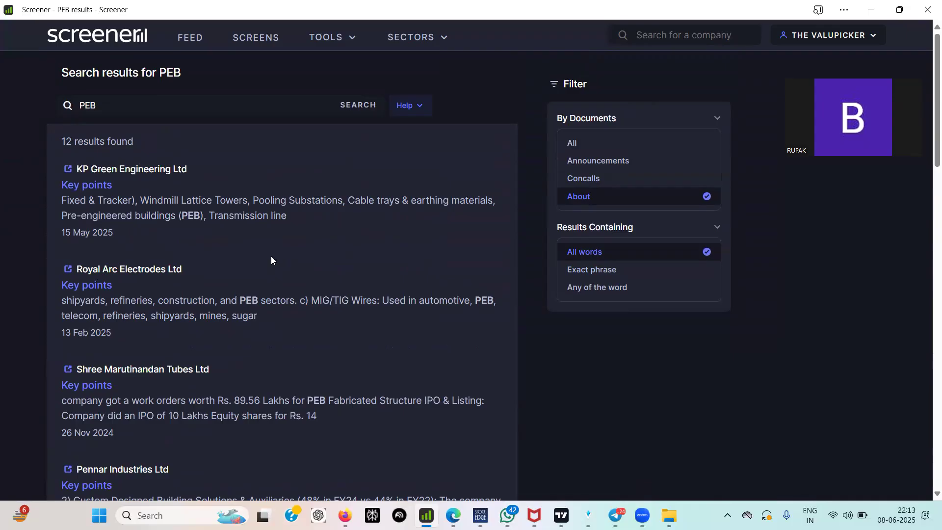
pyautogui.scroll(-3, 272, 256)
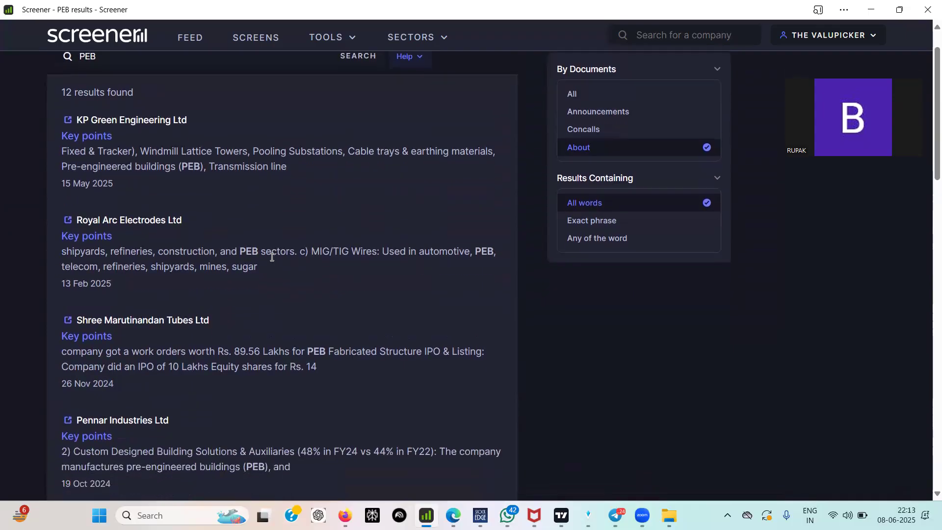
pyautogui.scroll(-3, 271, 257)
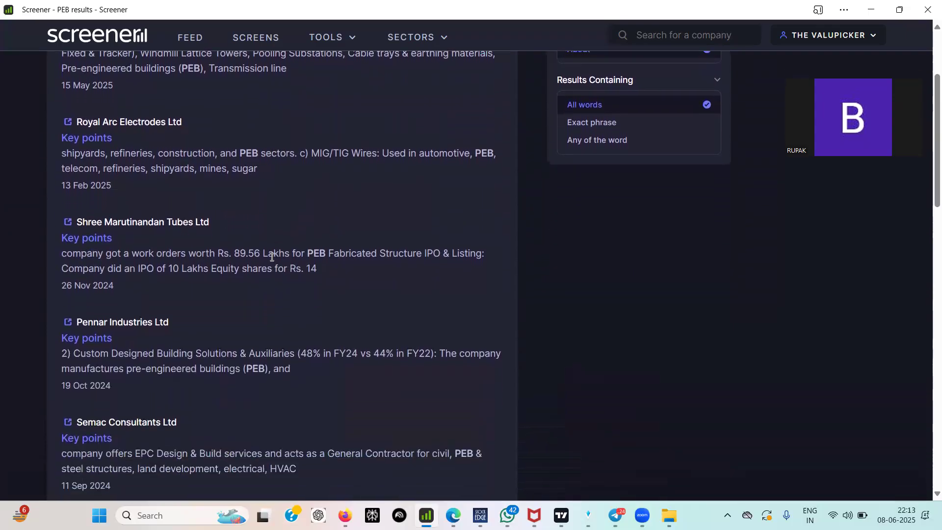
pyautogui.scroll(-1, 271, 256)
pyautogui.scroll(2, 272, 257)
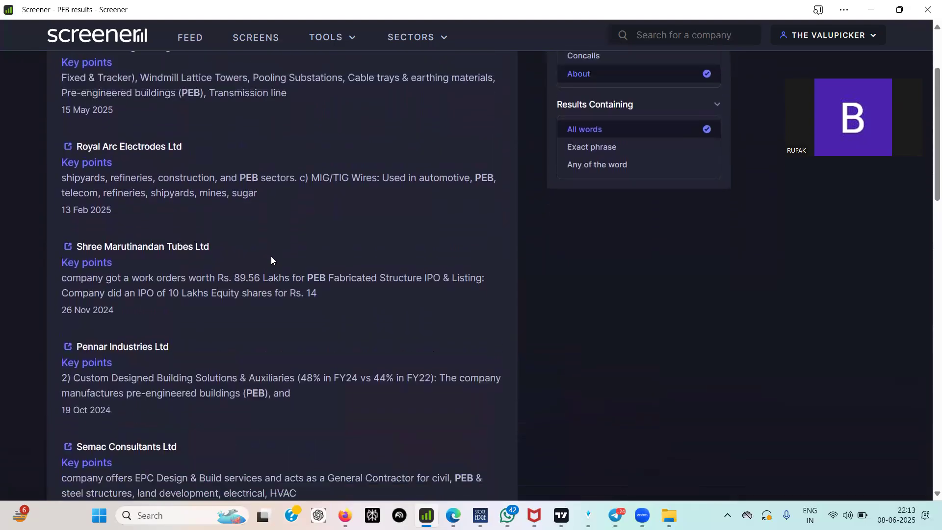
pyautogui.scroll(-3, 272, 257)
pyautogui.scroll(-2, 271, 256)
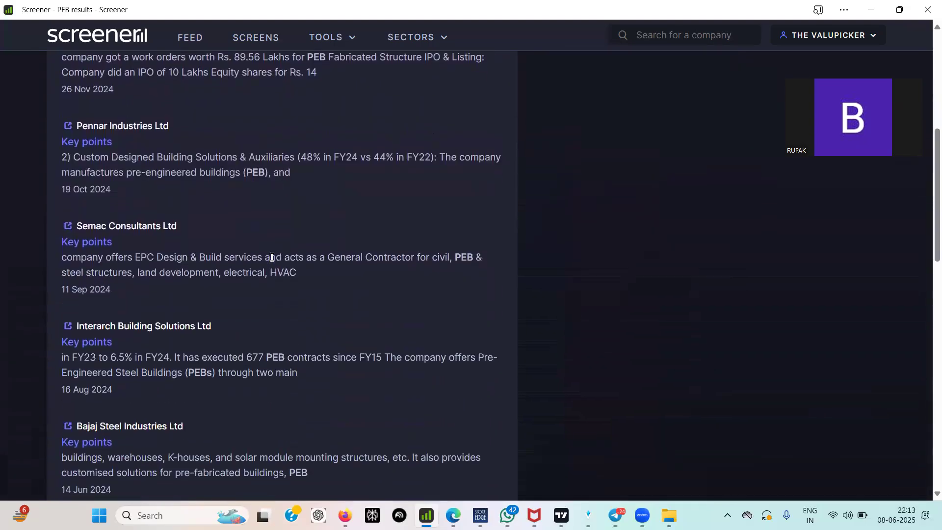
pyautogui.scroll(-2, 271, 256)
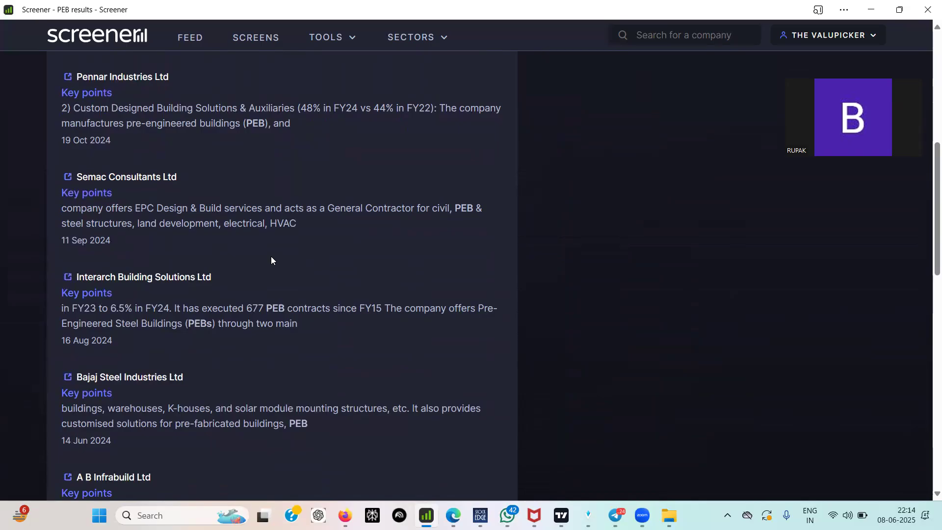
# Step: Search everywhere for KEDIA SECURITIES, getting 816 results
pyautogui.click(637, 35)
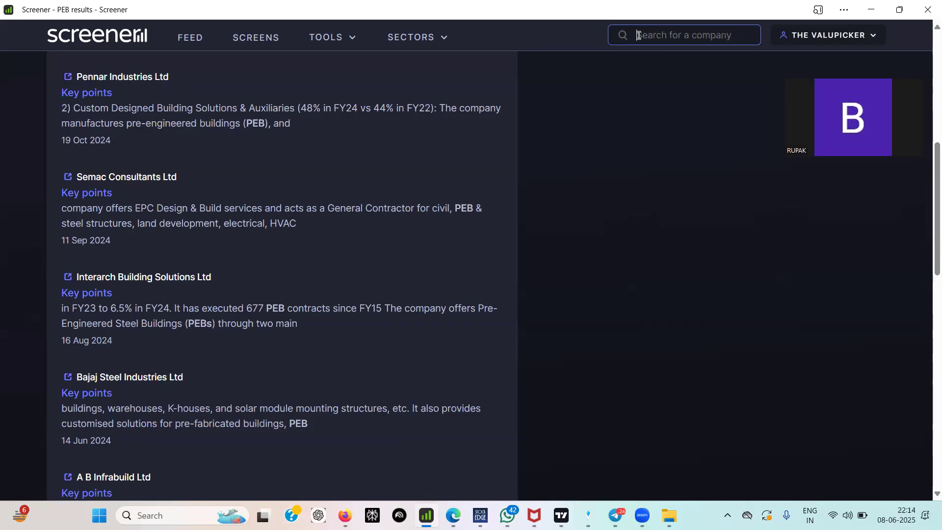
pyautogui.write('KE')
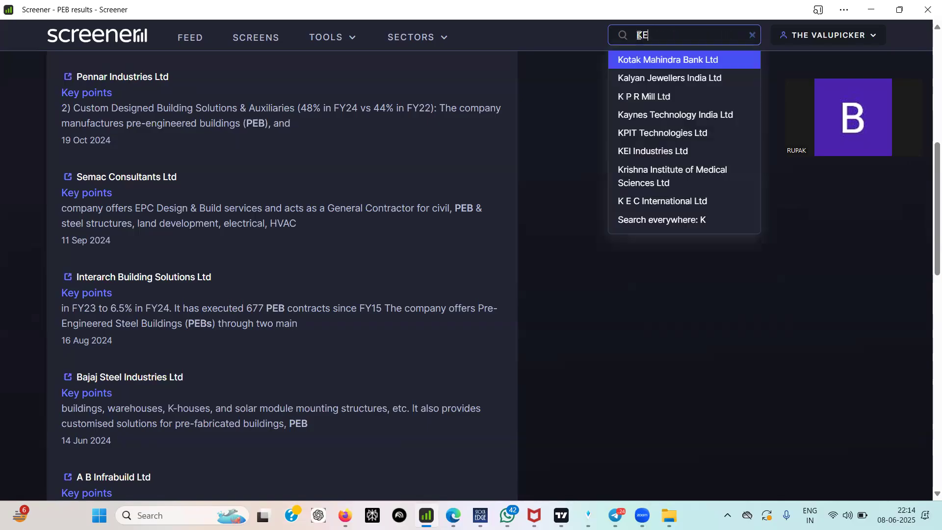
pyautogui.write('ID')
pyautogui.press('BackSpace')
pyautogui.press('BackSpace')
pyautogui.write('DIA ')
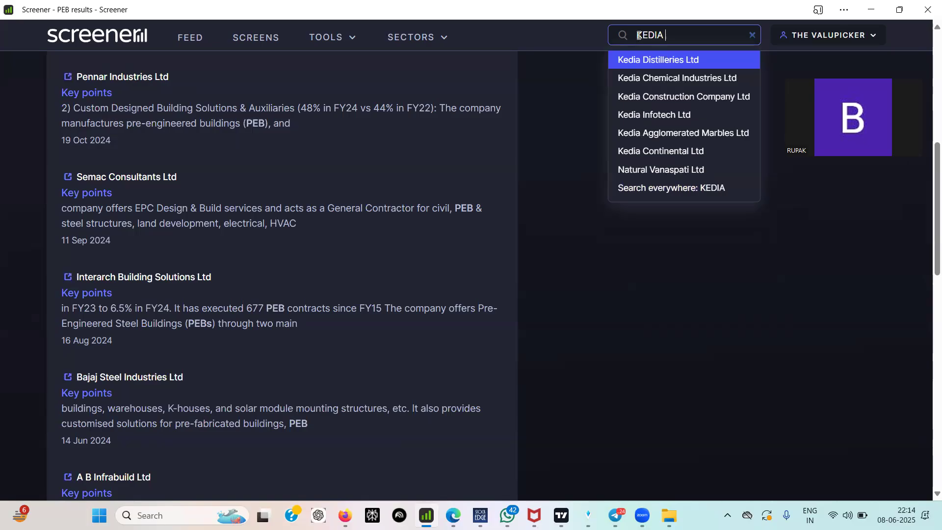
pyautogui.write(' SEC')
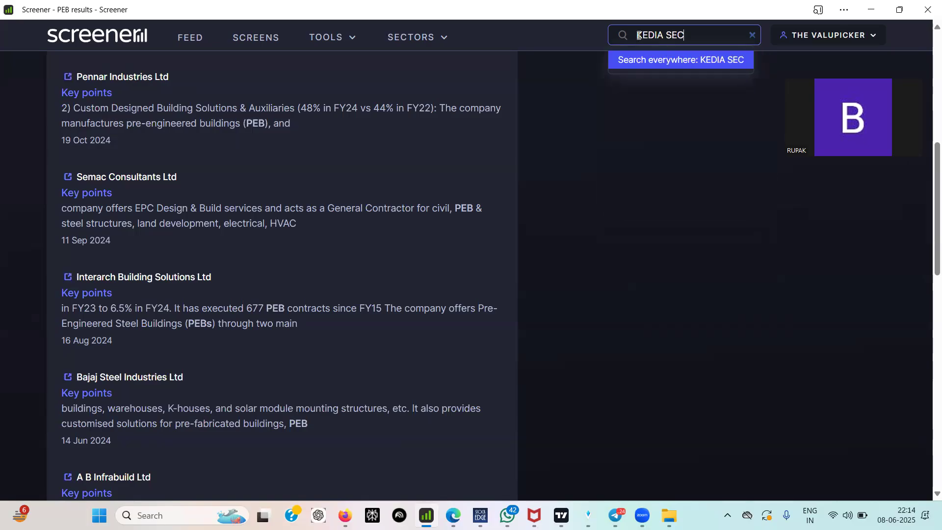
pyautogui.write('URITI')
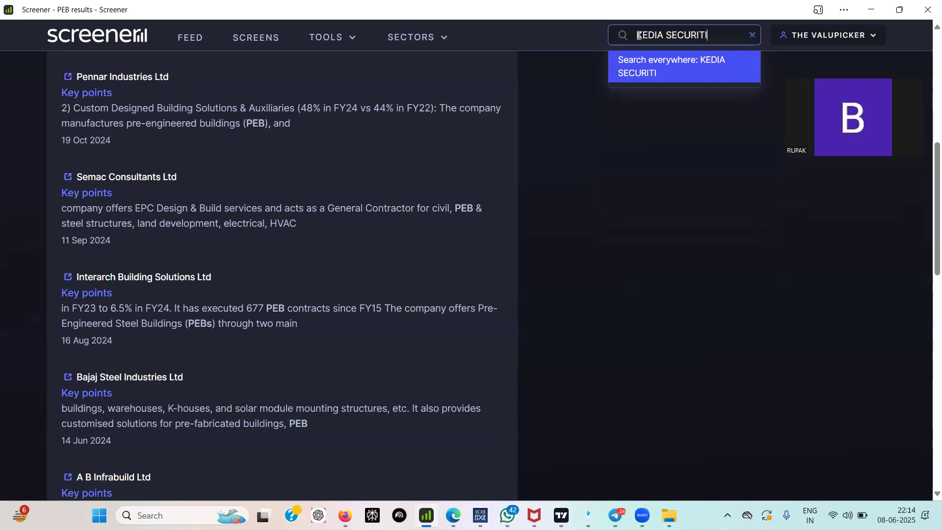
pyautogui.write('ES')
pyautogui.click(633, 74)
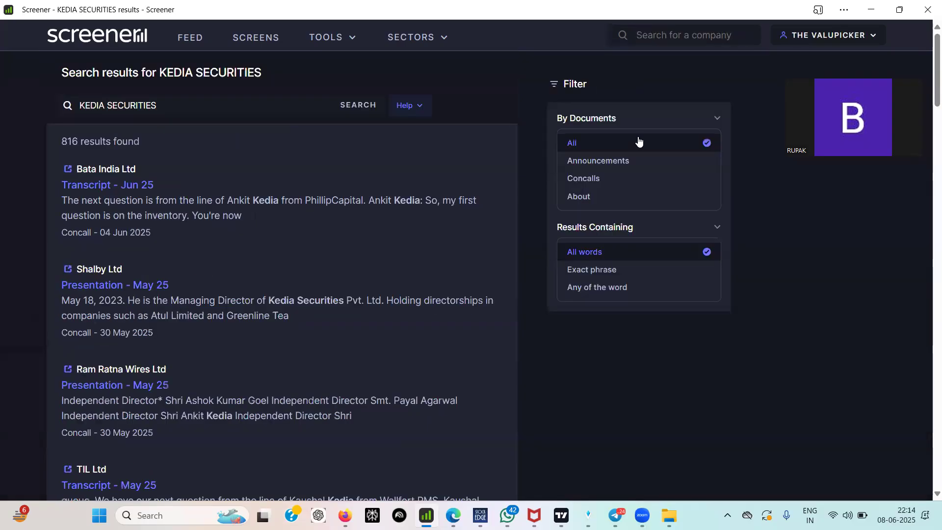
# Step: Switch Results Containing to Exact phrase, narrowing KEDIA SECURITIES to 126 results
pyautogui.click(605, 274)
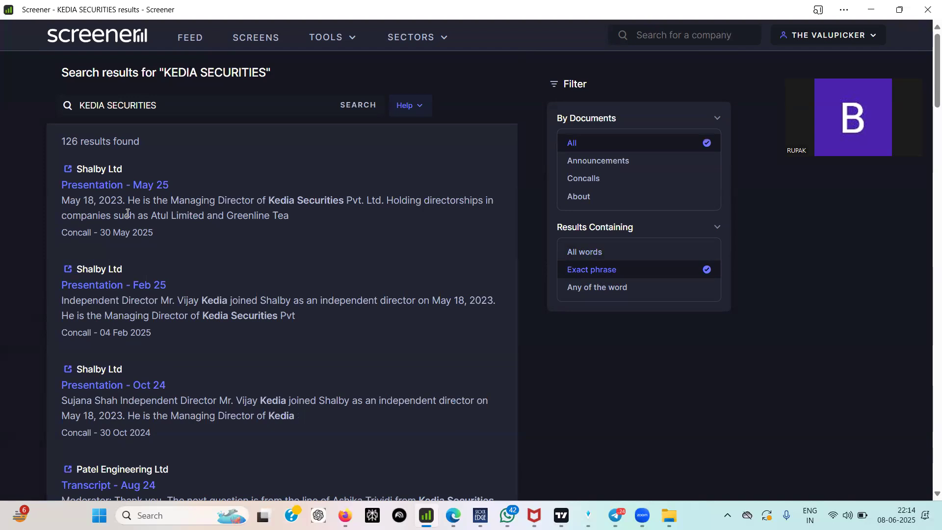
pyautogui.scroll(-3, 127, 212)
pyautogui.scroll(-2, 126, 213)
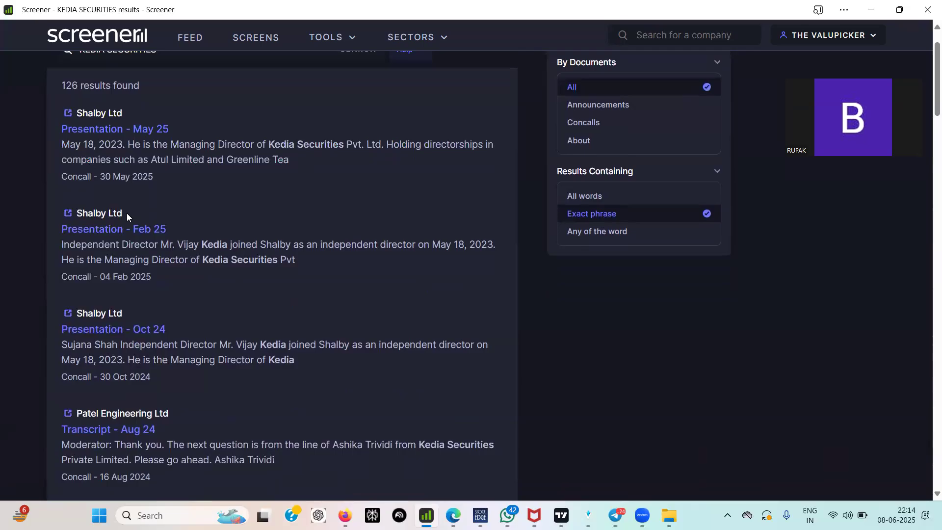
pyautogui.scroll(-2, 126, 213)
pyautogui.scroll(-2, 127, 213)
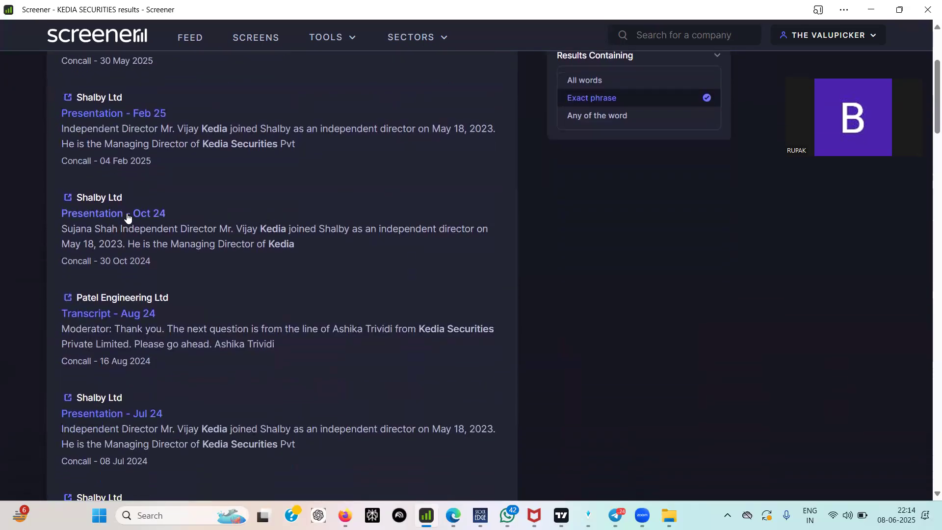
pyautogui.scroll(-2, 127, 213)
pyautogui.scroll(-2, 126, 213)
pyautogui.scroll(-1, 127, 213)
pyautogui.scroll(-1, 127, 213)
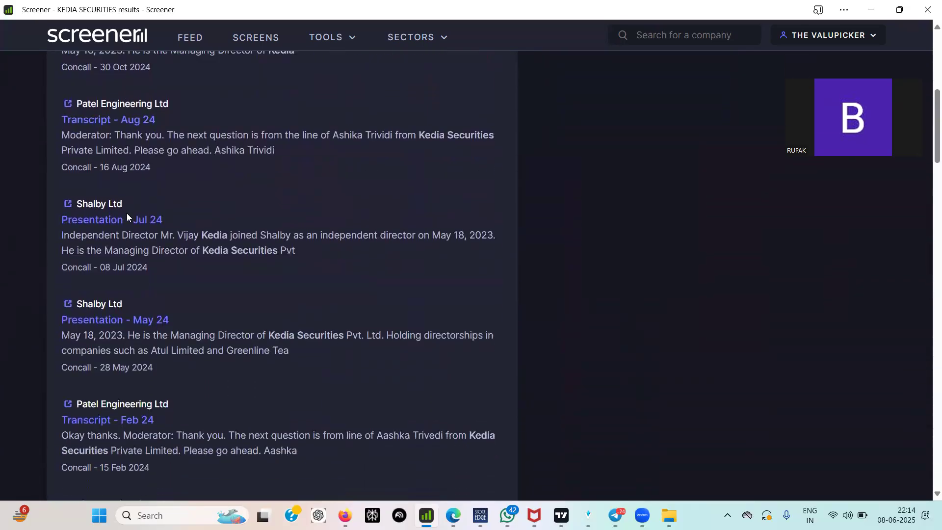
pyautogui.scroll(-1, 126, 213)
pyautogui.scroll(-4, 126, 213)
pyautogui.scroll(-2, 127, 213)
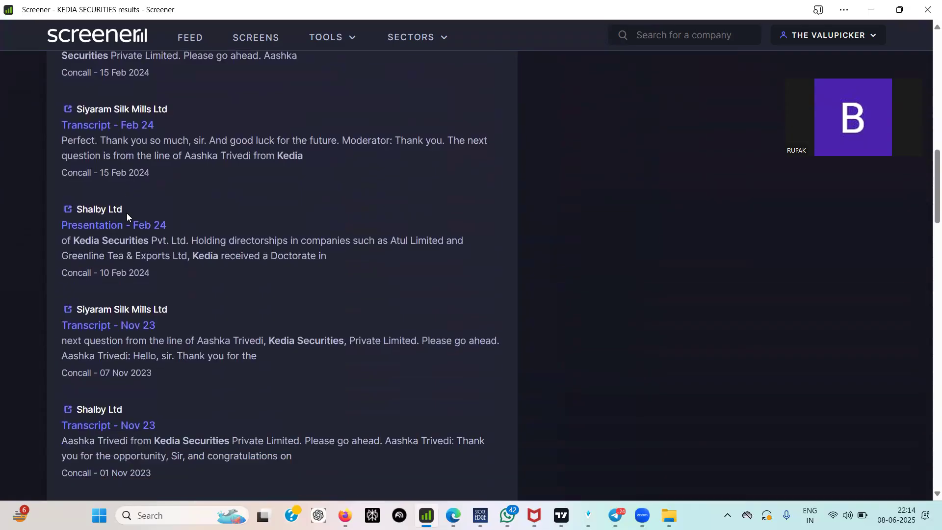
pyautogui.scroll(-1, 127, 213)
pyautogui.scroll(-1, 127, 213)
pyautogui.scroll(-1, 126, 213)
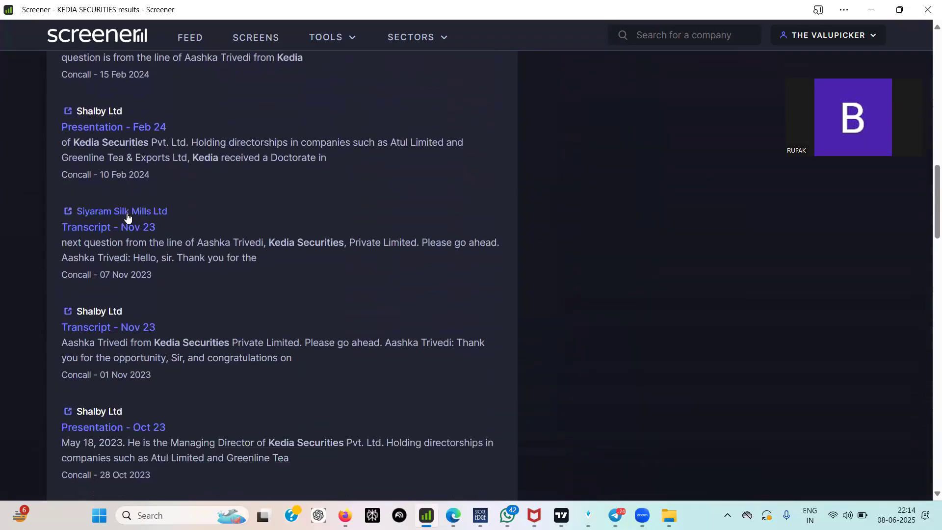
pyautogui.scroll(-1, 126, 216)
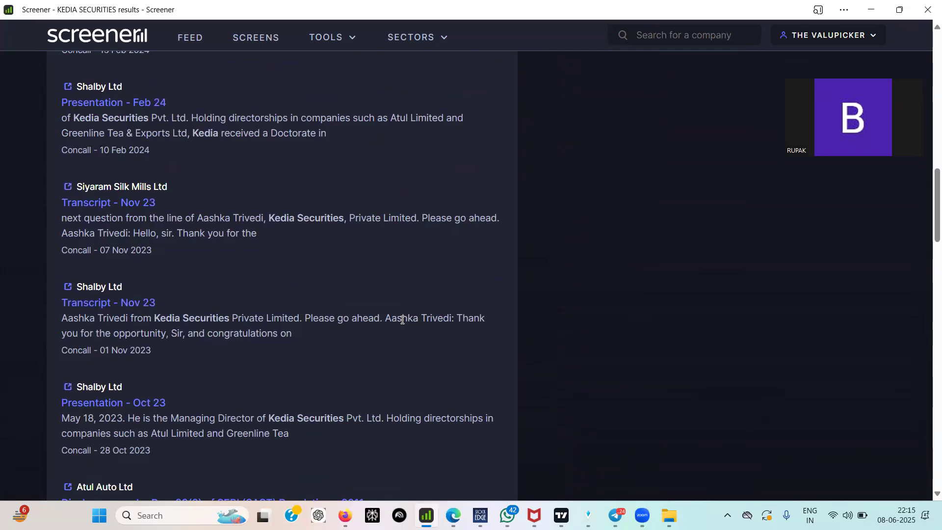
pyautogui.scroll(3, 401, 319)
pyautogui.scroll(3, 401, 318)
pyautogui.scroll(4, 401, 319)
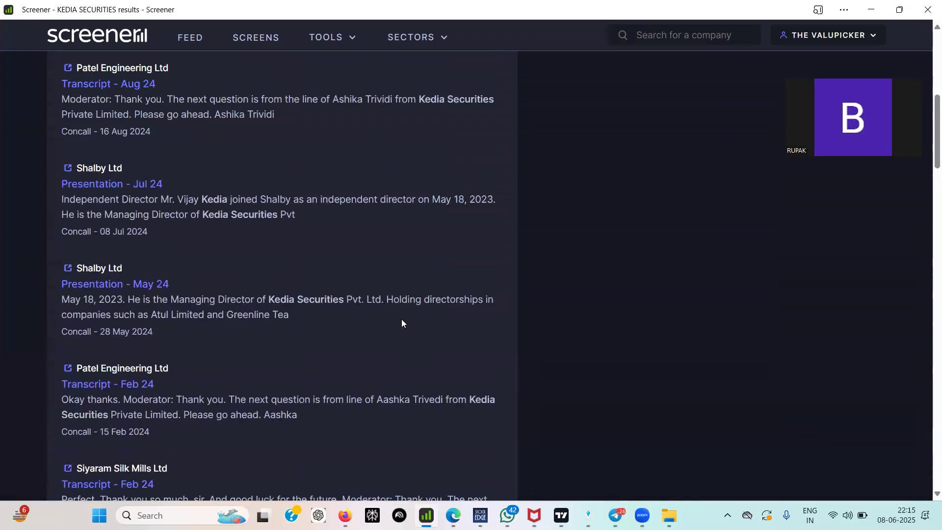
pyautogui.scroll(4, 401, 319)
pyautogui.scroll(3, 400, 319)
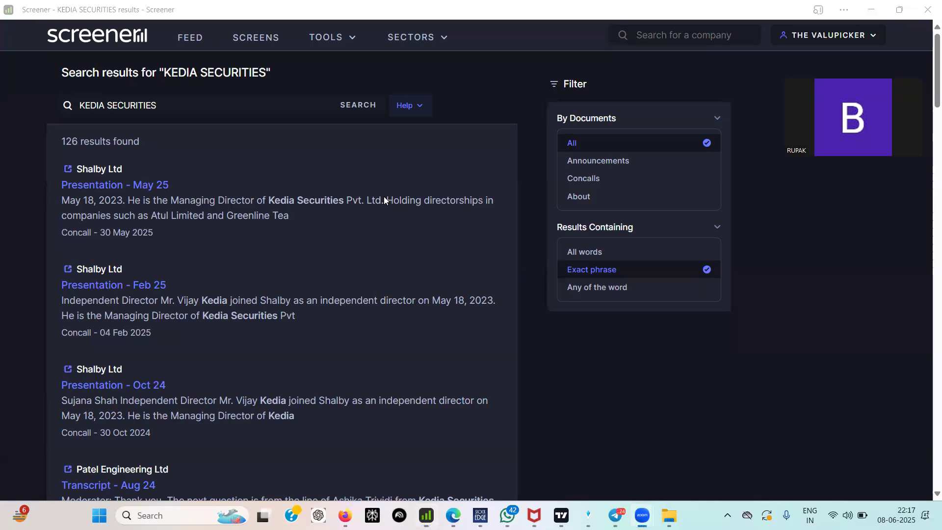
pyautogui.click(387, 168)
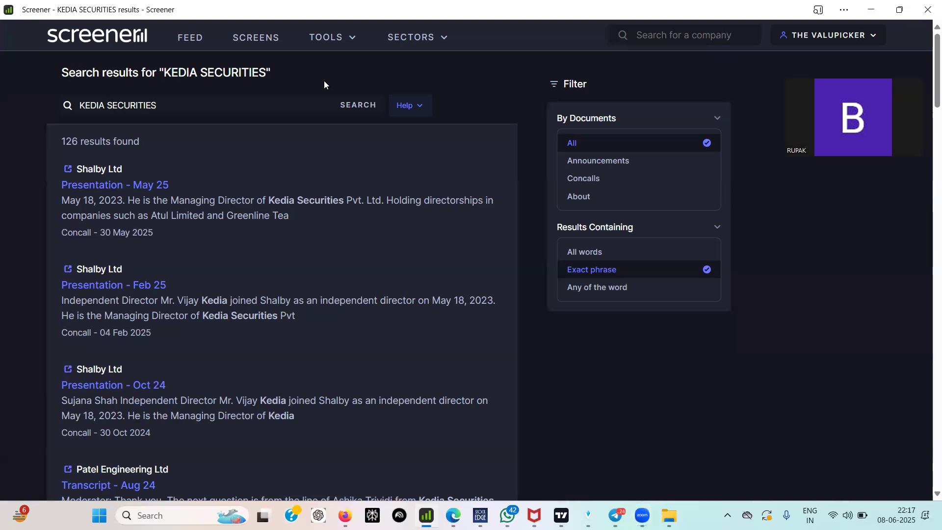